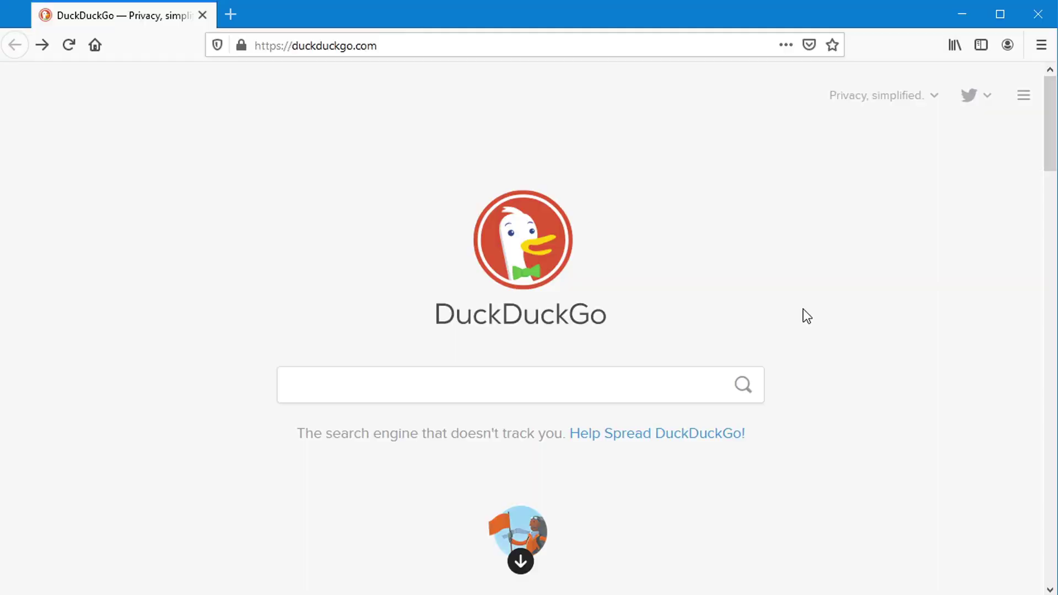
- Search DuckDuckGo for 'calibre' and open the calibre-ebook.com result
left_click(442, 384)
type("calibre")
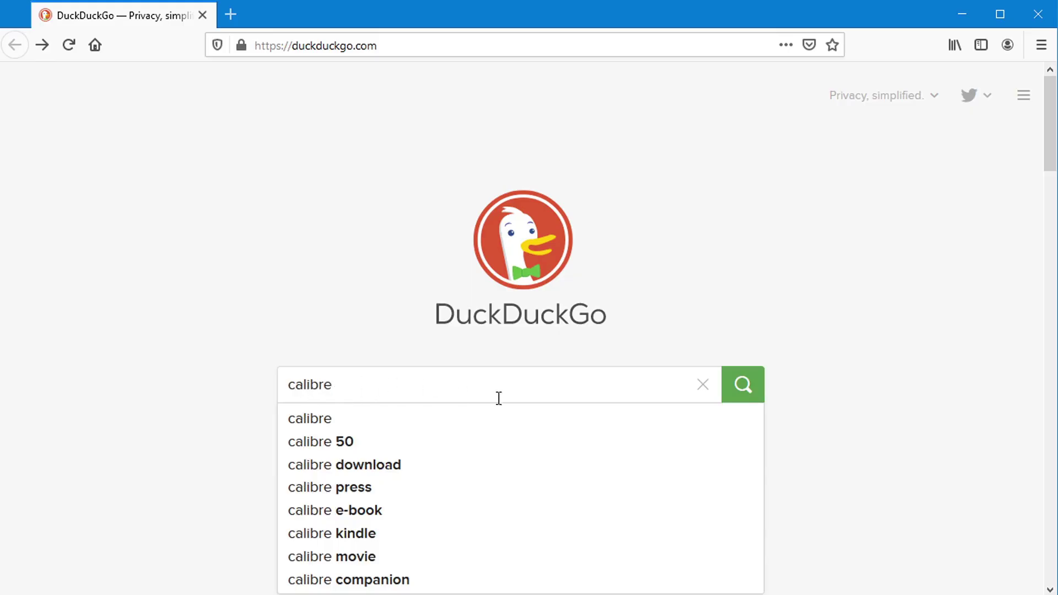
left_click(752, 387)
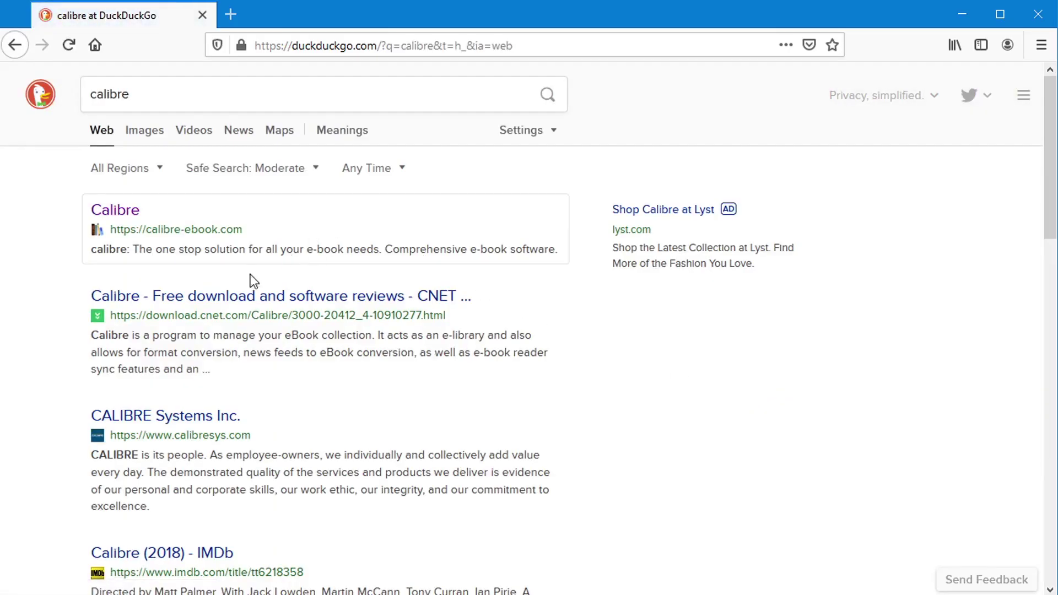
left_click(126, 217)
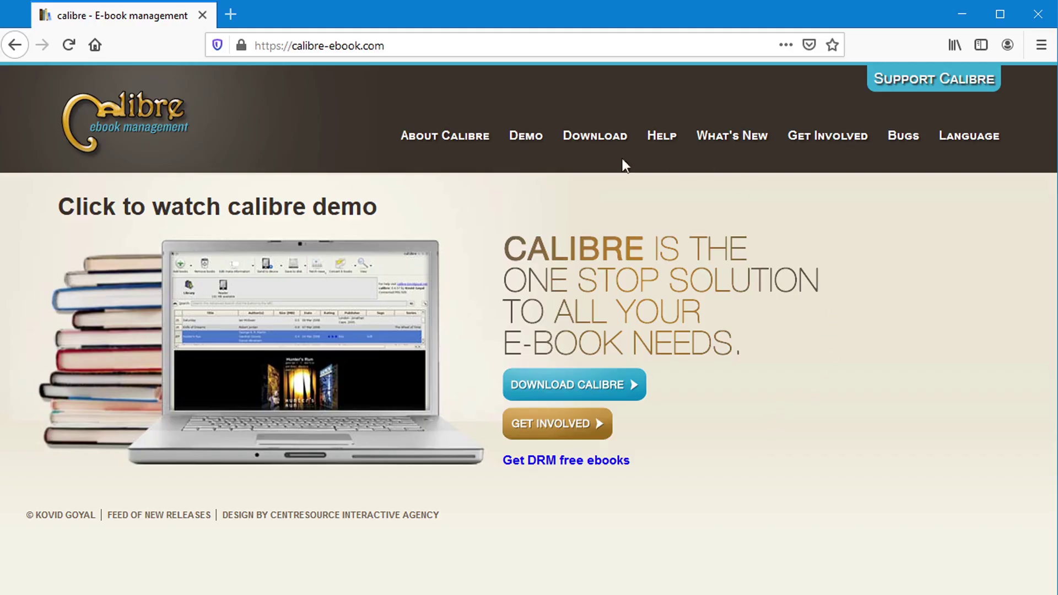
- Go to calibre's download page and choose the Windows 64bit version
left_click(595, 137)
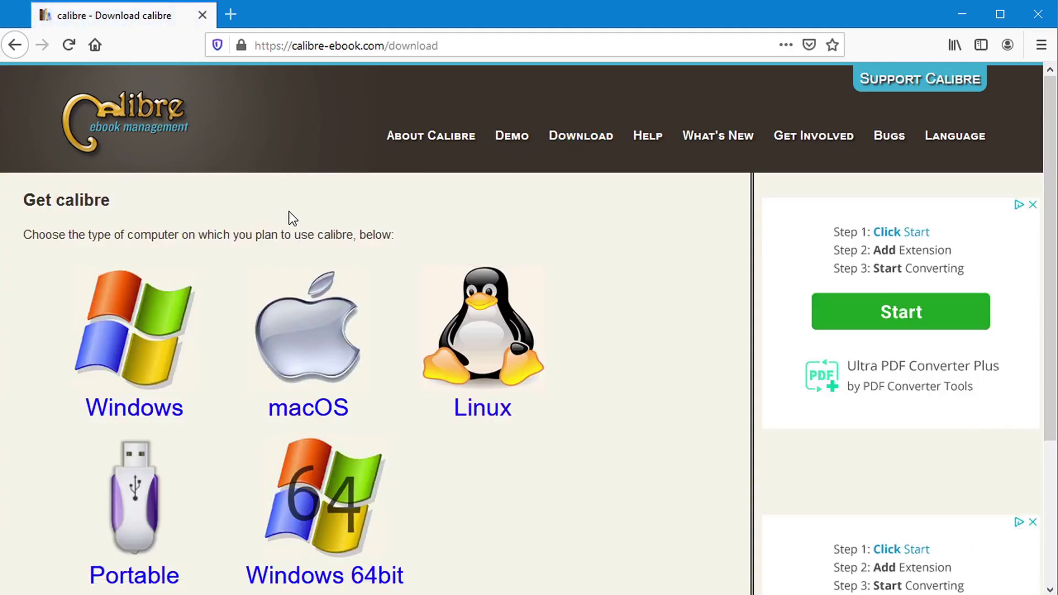
scroll(597, 342, "down", 3)
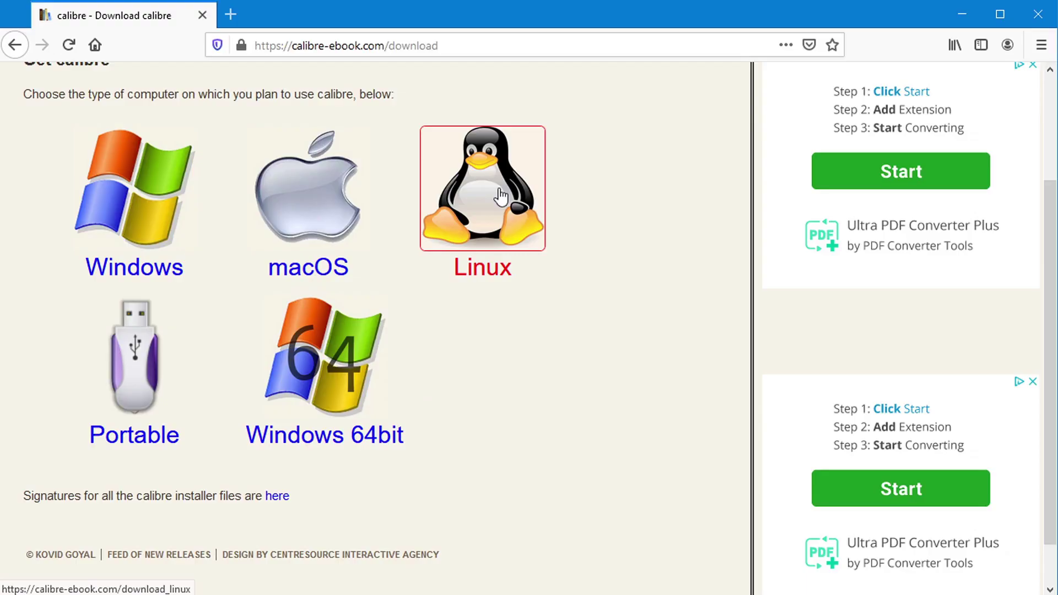
left_click(339, 378)
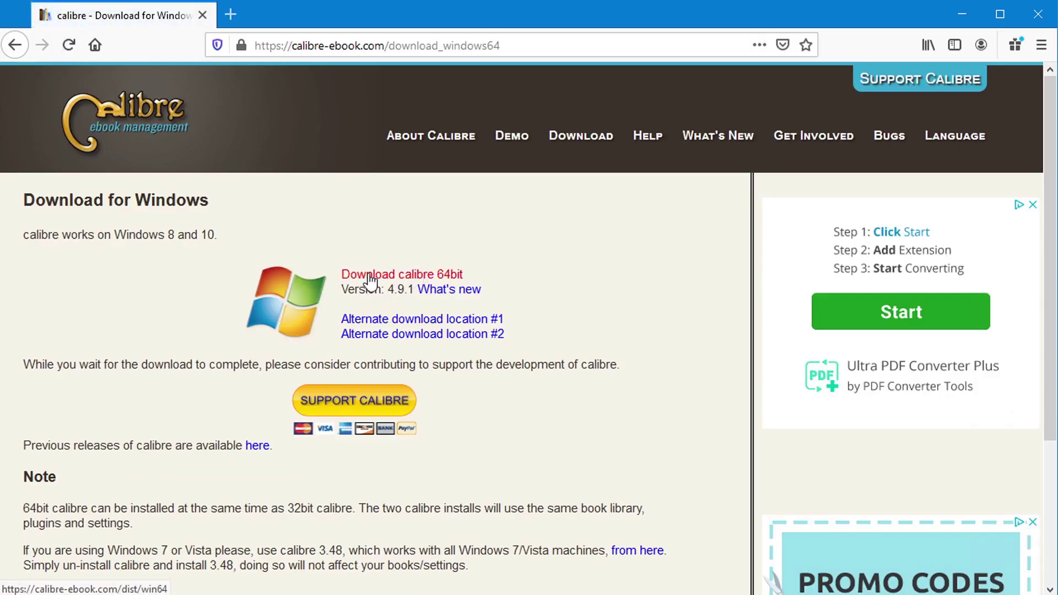
- Save the calibre-64bit-4.9.1.msi installer (116 MB) to disk
left_click(452, 280)
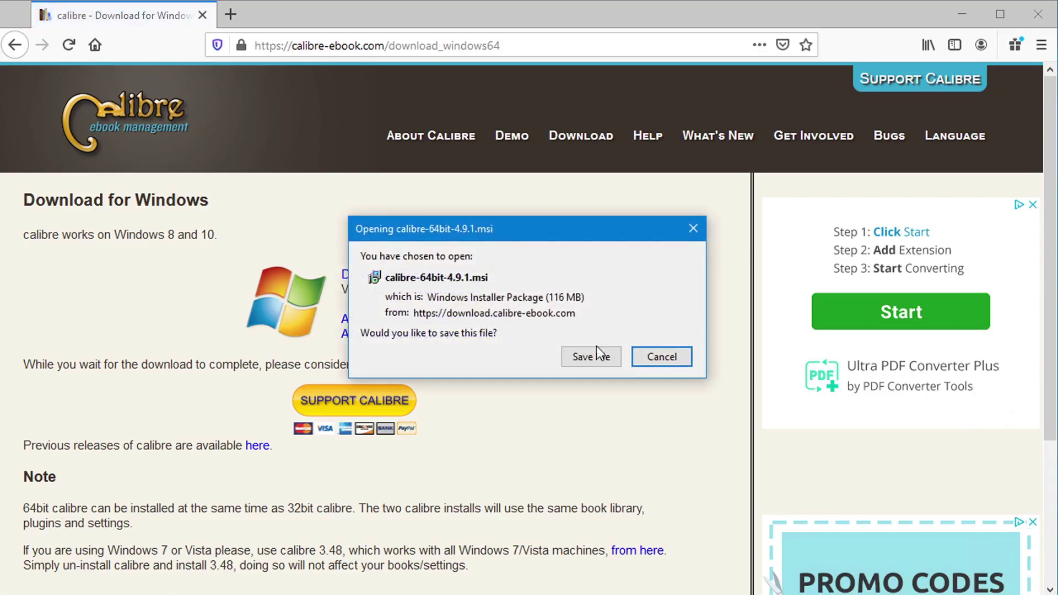
left_click(597, 357)
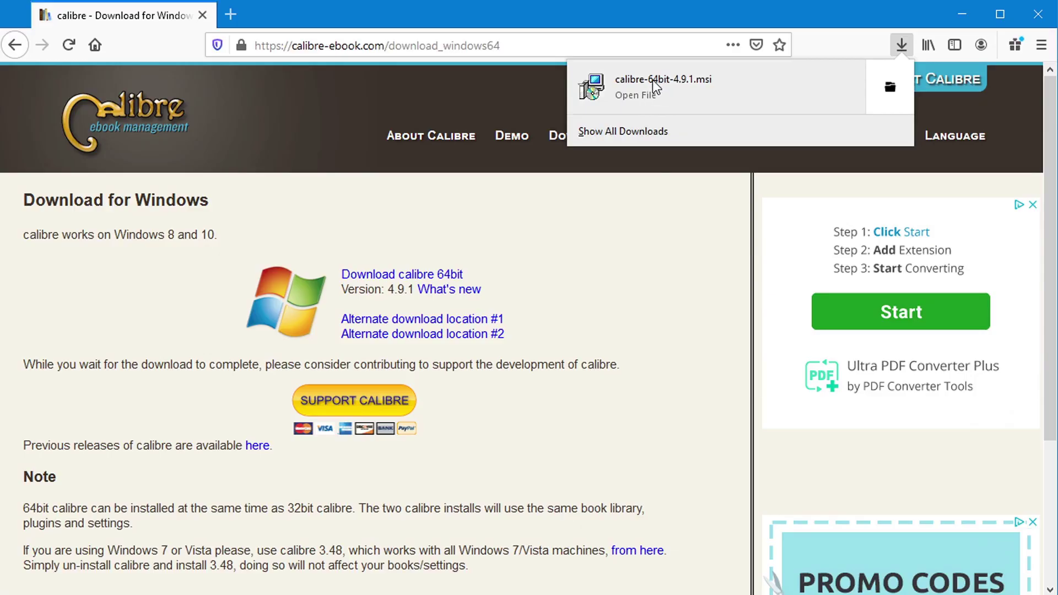
- Run calibre-64bit-4.9.1 from File Explorer's Downloads folder, then minimize Explorer
key("super+e")
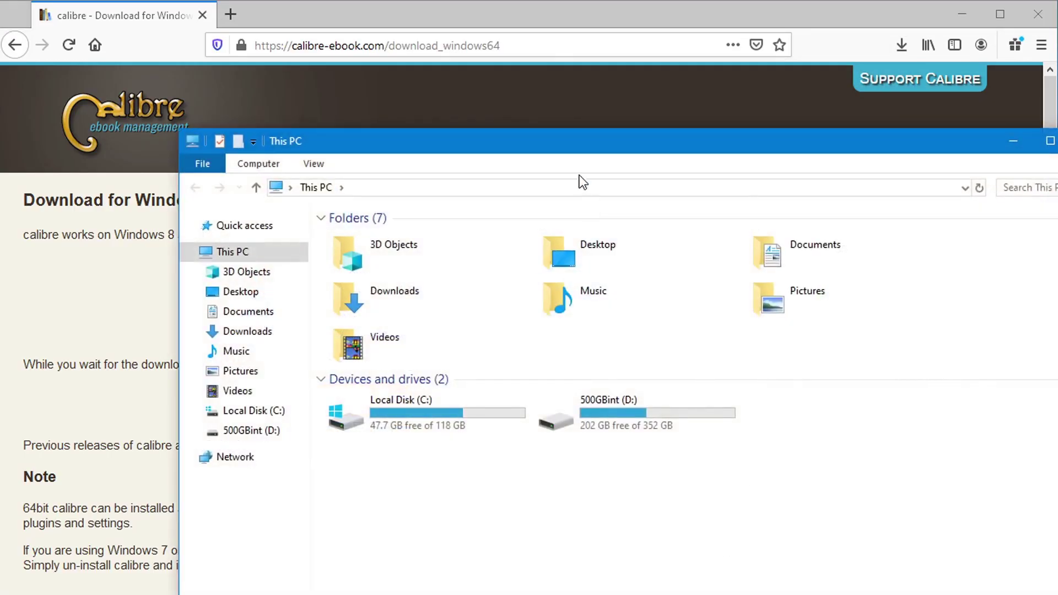
left_click_drag(541, 135, 440, 52)
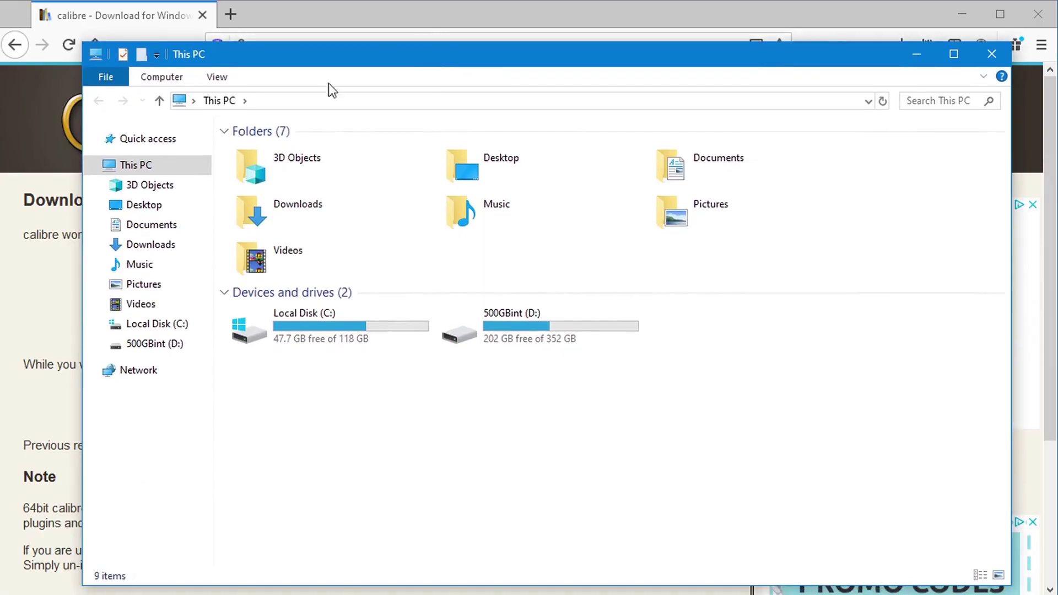
left_click(163, 246)
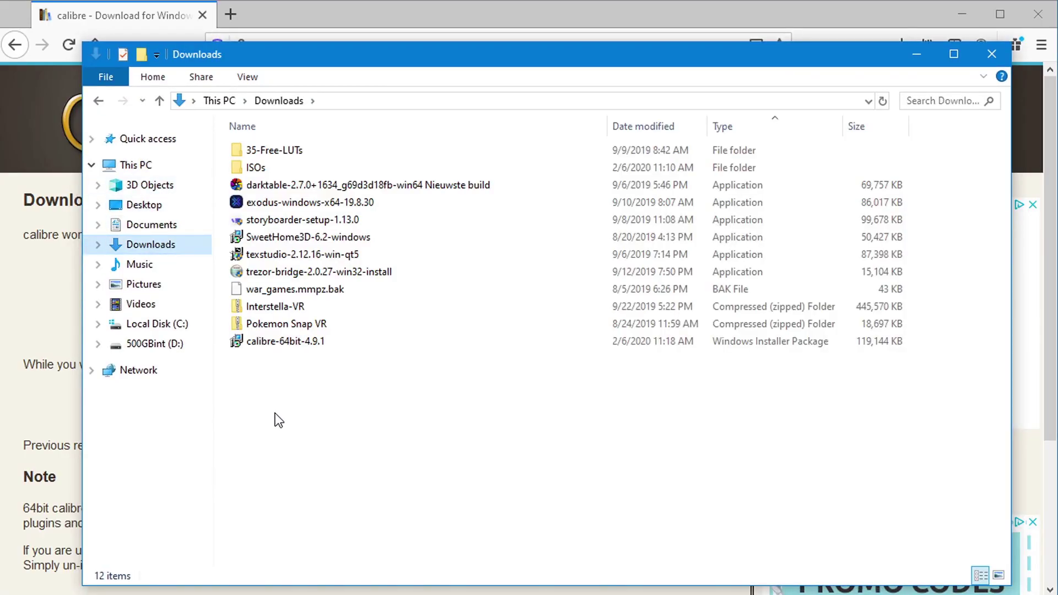
double_click(270, 344)
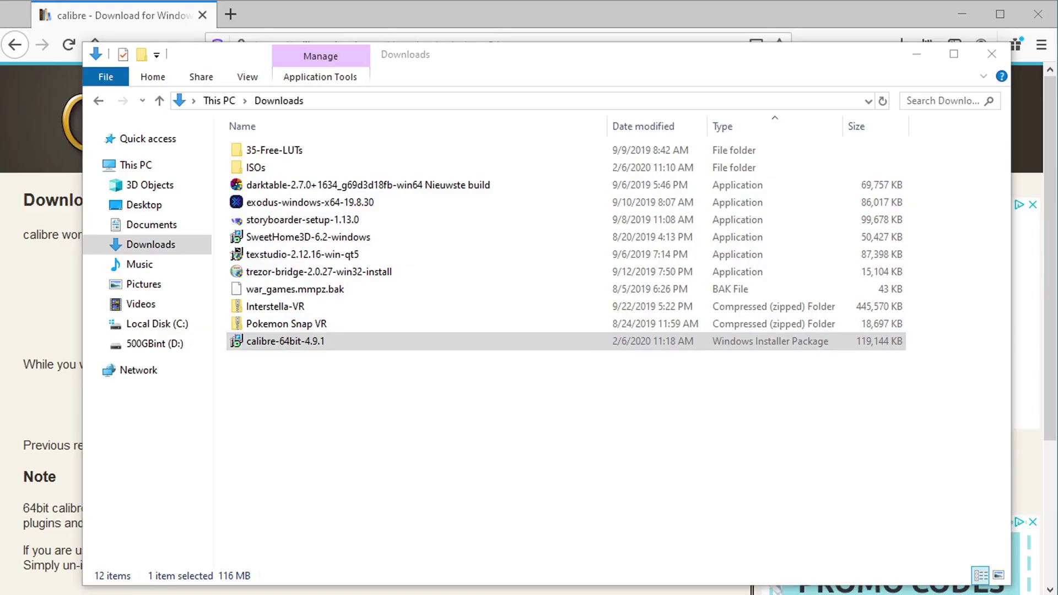
left_click(916, 54)
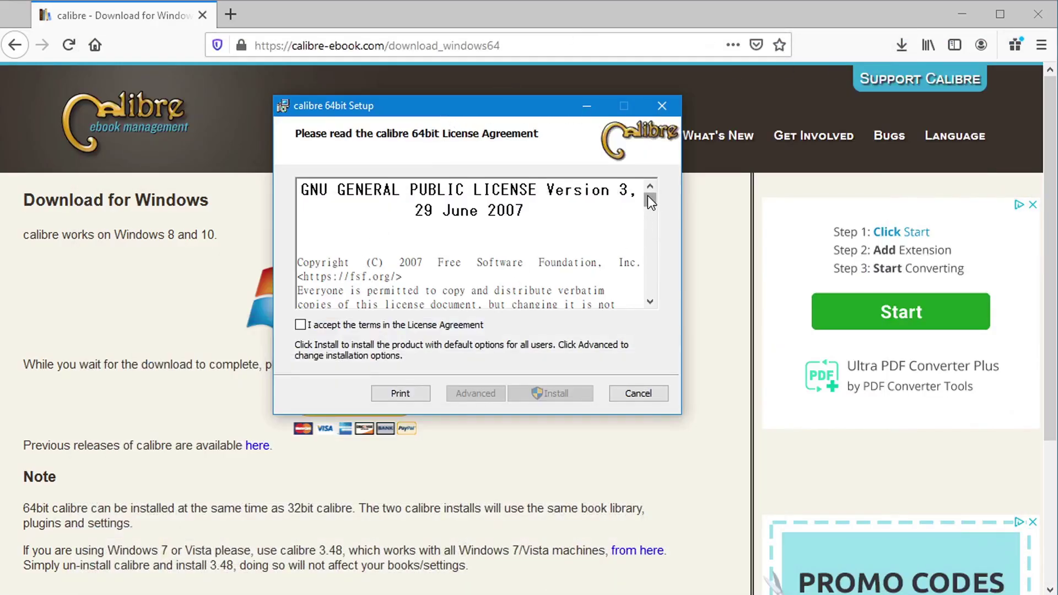
- Accept the GNU GPL license, install calibre, and finish with Launch calibre enabled
left_click_drag(649, 196, 624, 169)
left_click(305, 328)
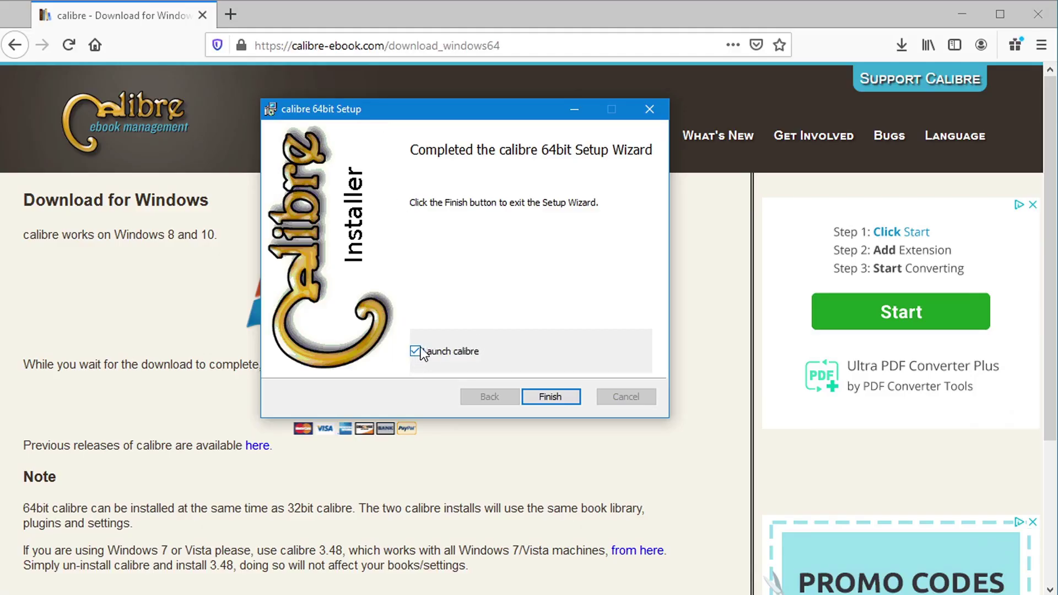
left_click(551, 397)
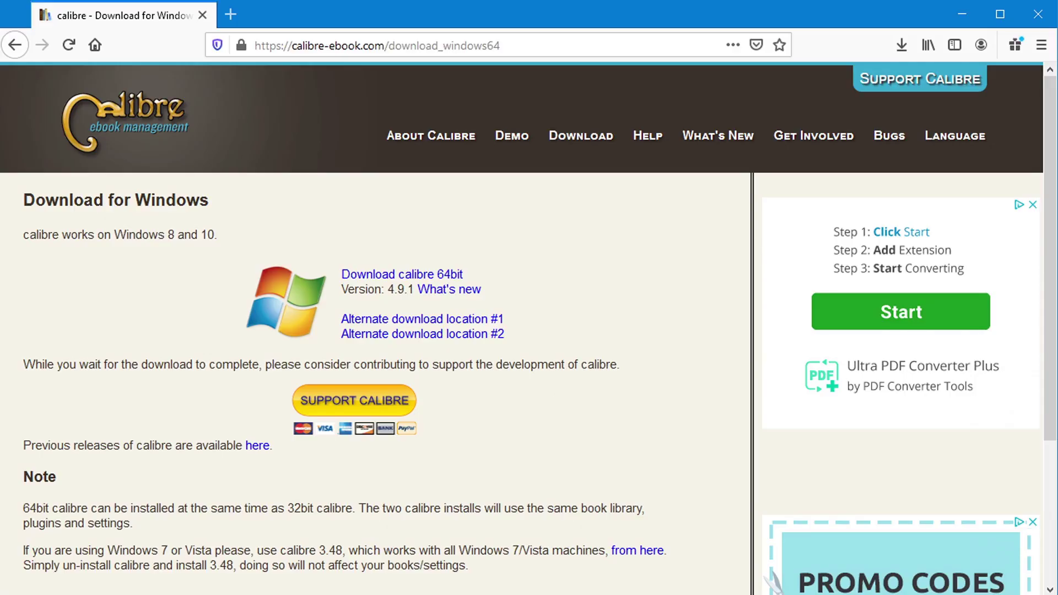
left_click_drag(652, 137, 302, 71)
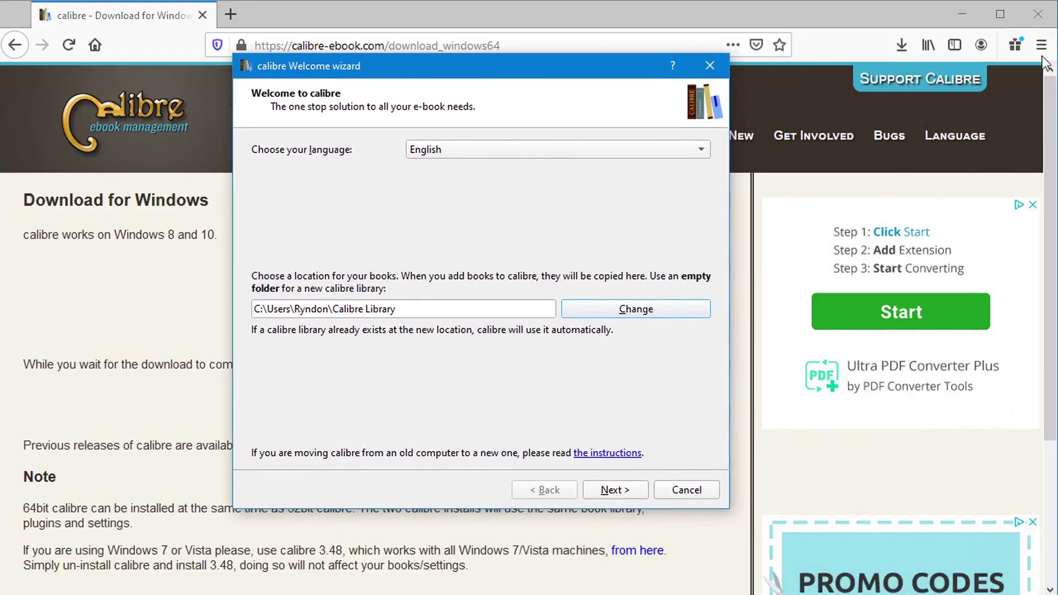
left_click(964, 15)
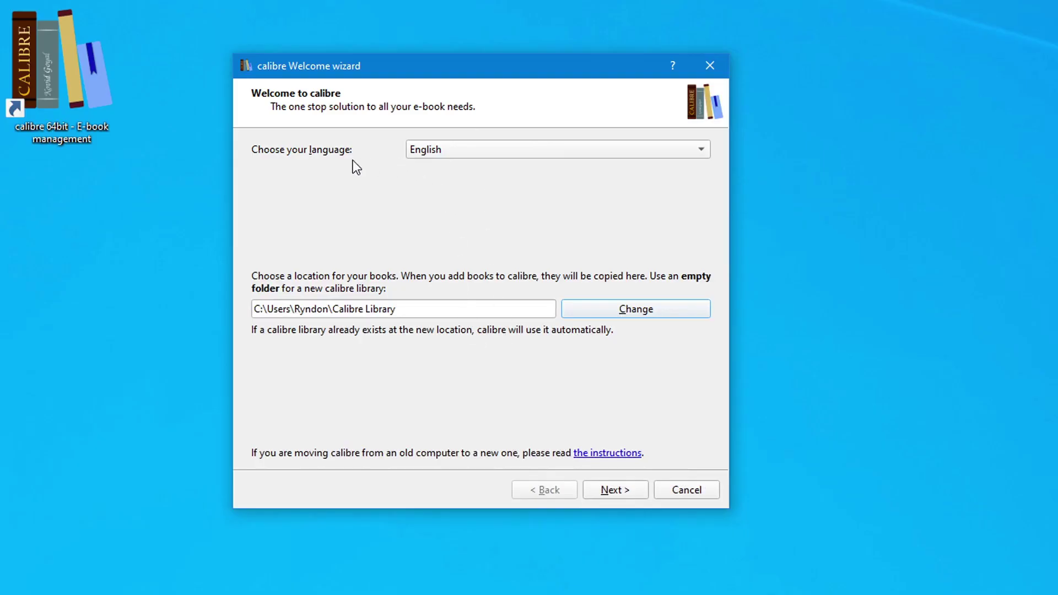
left_click(479, 157)
left_click(461, 153)
left_click(595, 310)
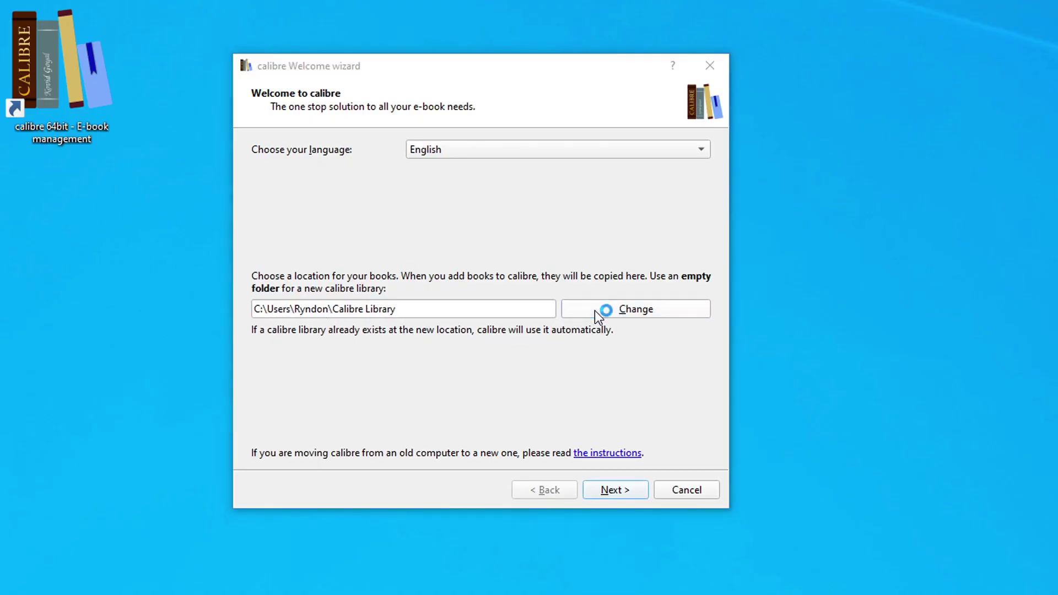
key("Escape")
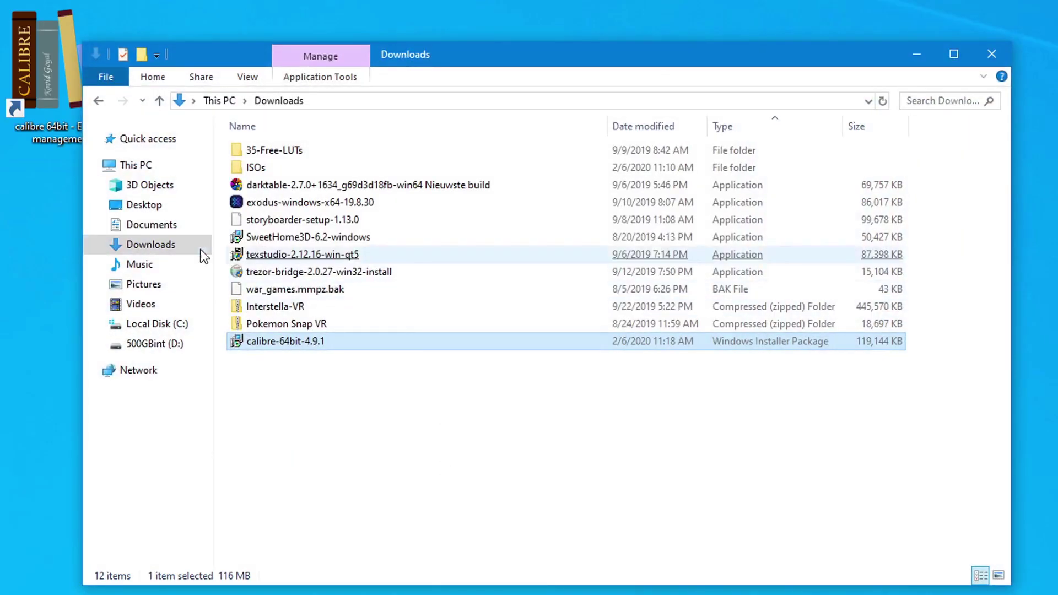
left_click(138, 168)
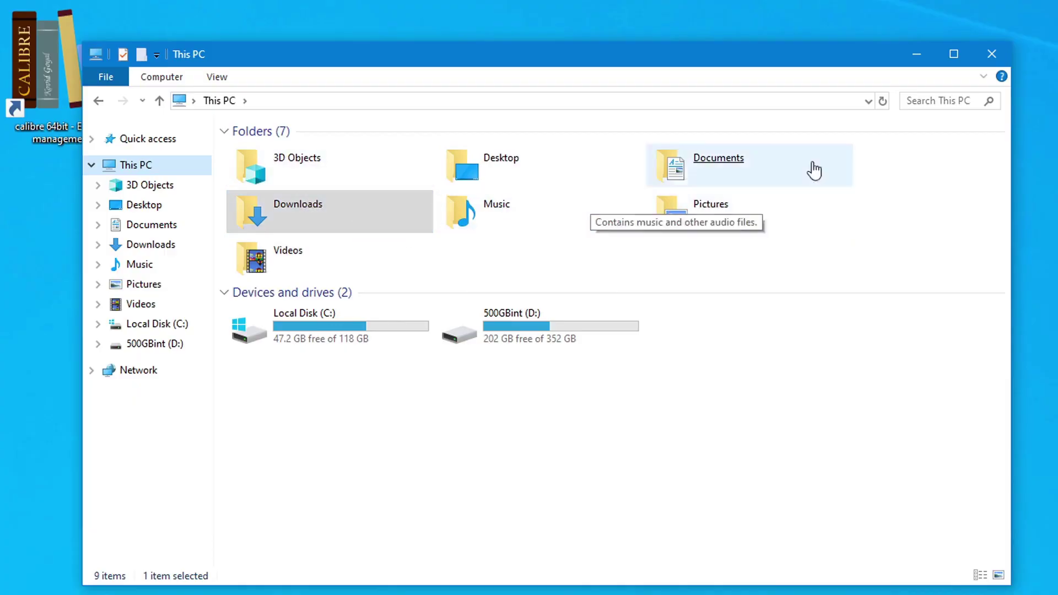
left_click(907, 55)
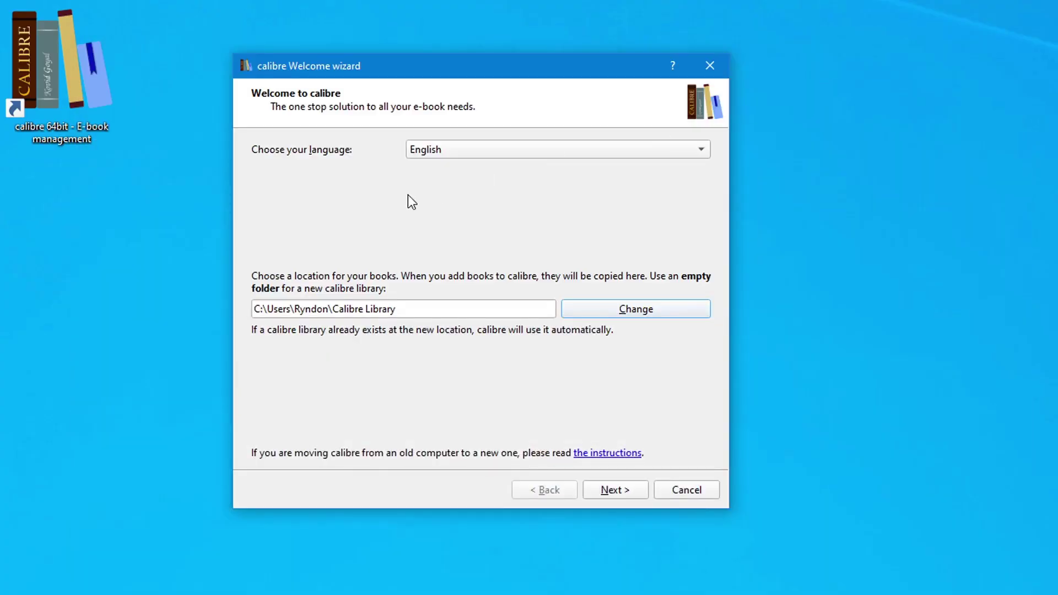
- Browse the Amazon, Apple, Android, BeBook, Kobo, PocketBook and Augen device lists
left_click(640, 489)
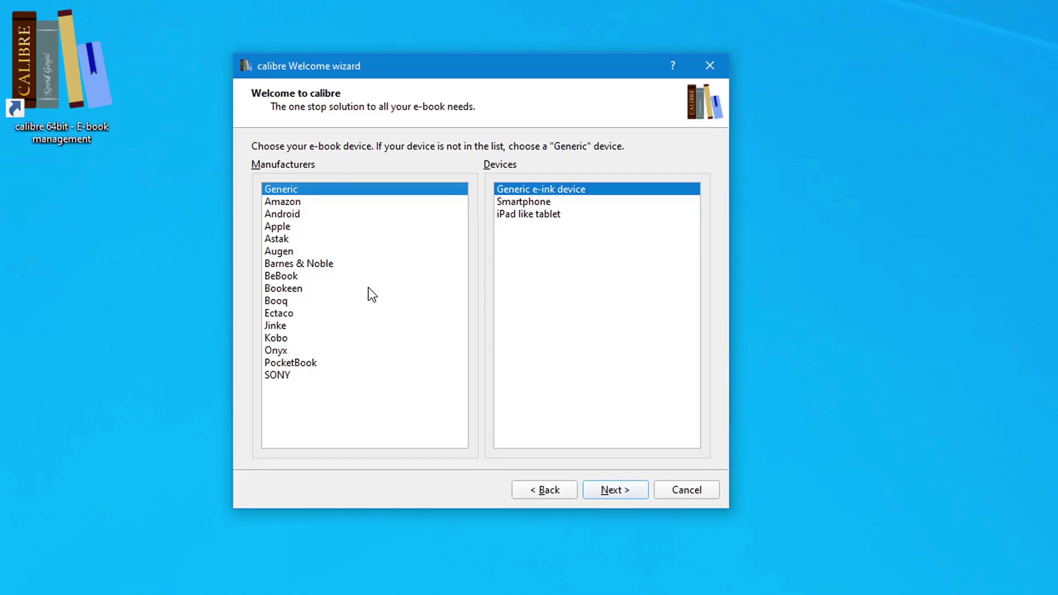
left_click(304, 203)
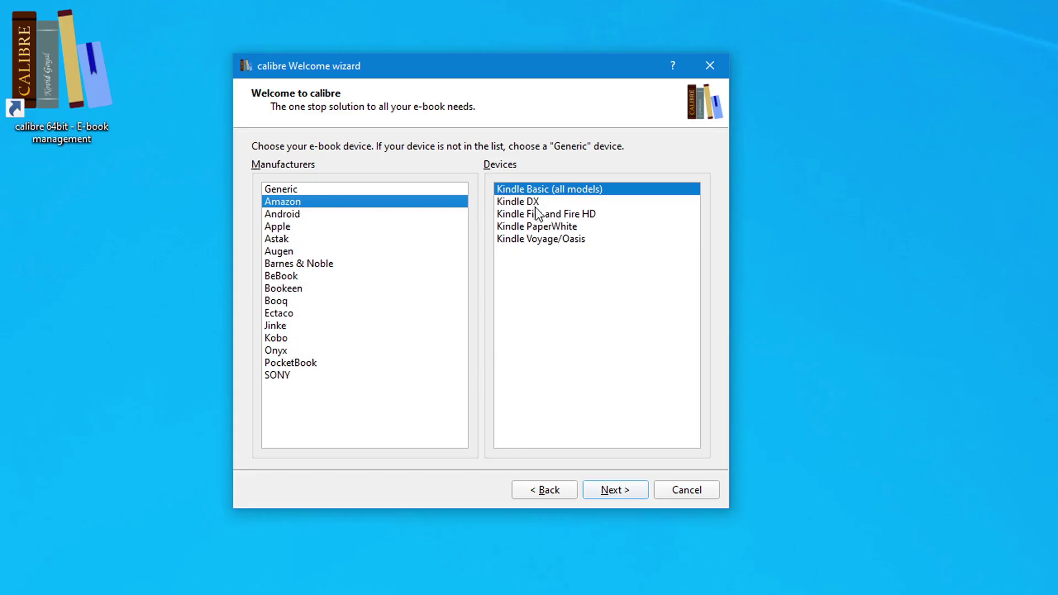
left_click(545, 228)
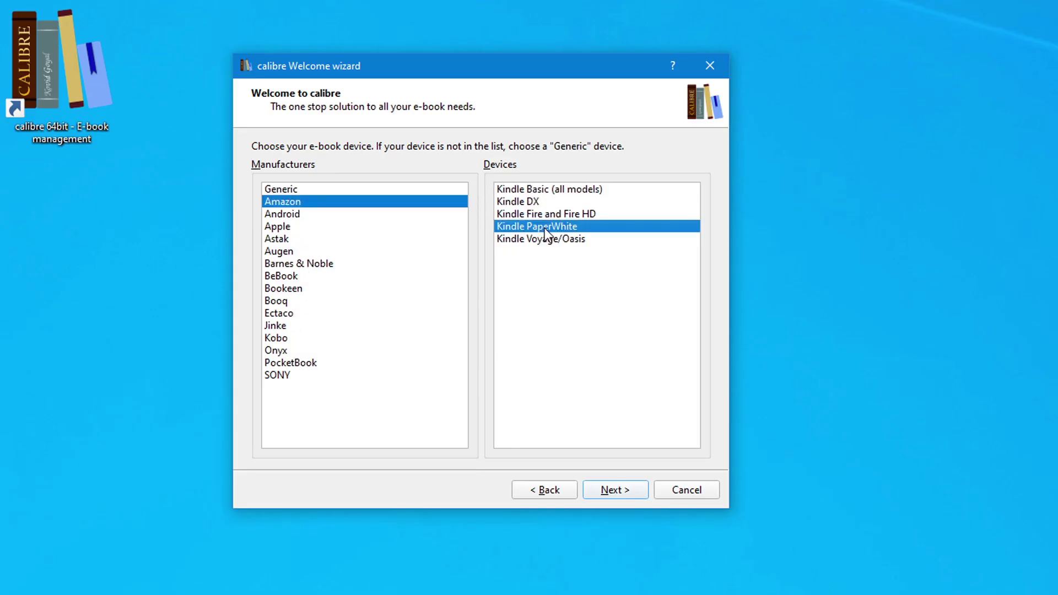
left_click(288, 227)
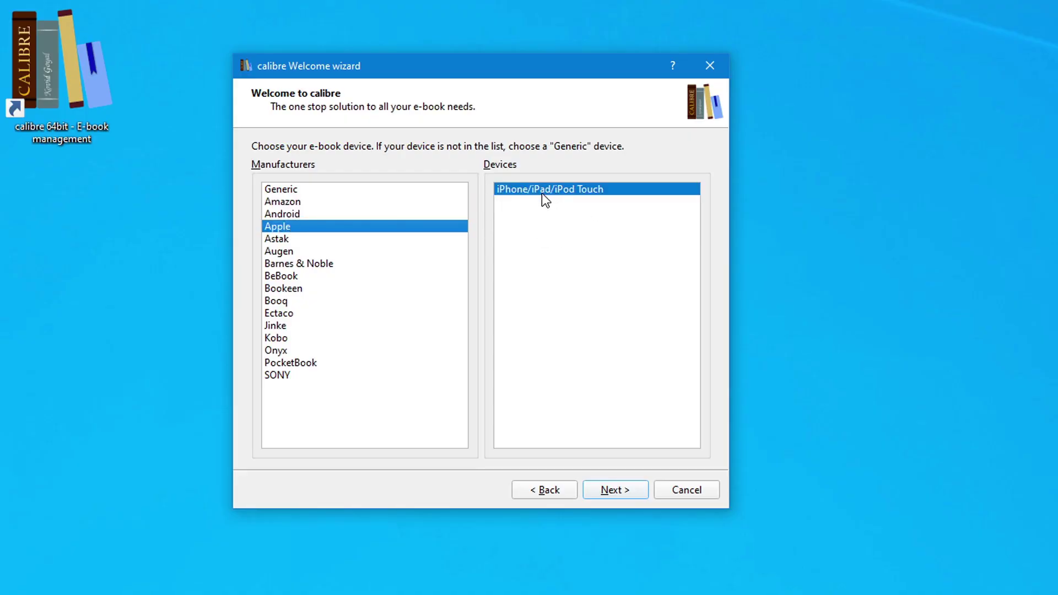
left_click(289, 216)
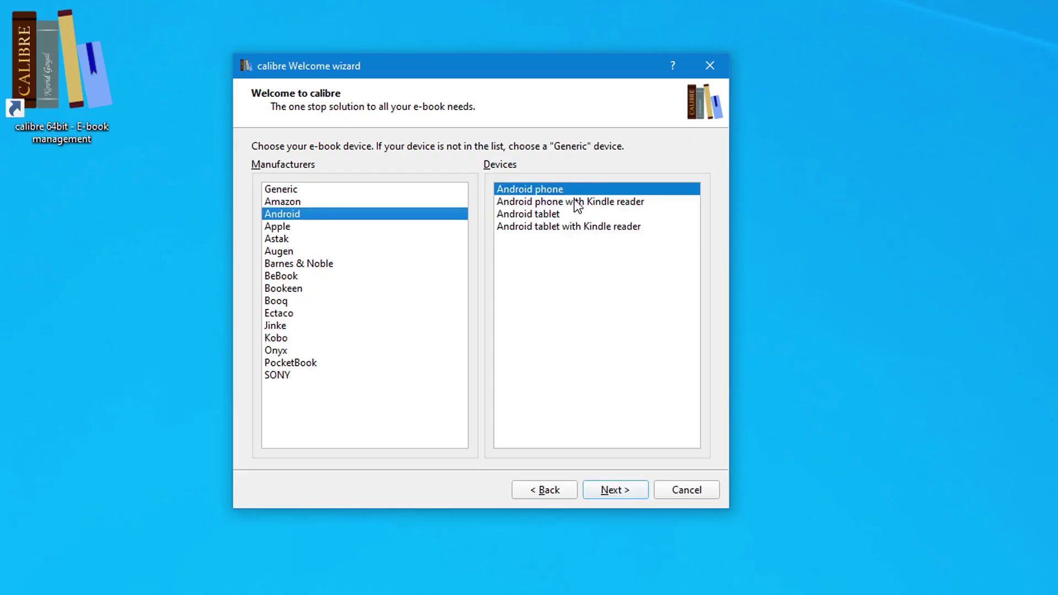
left_click(320, 276)
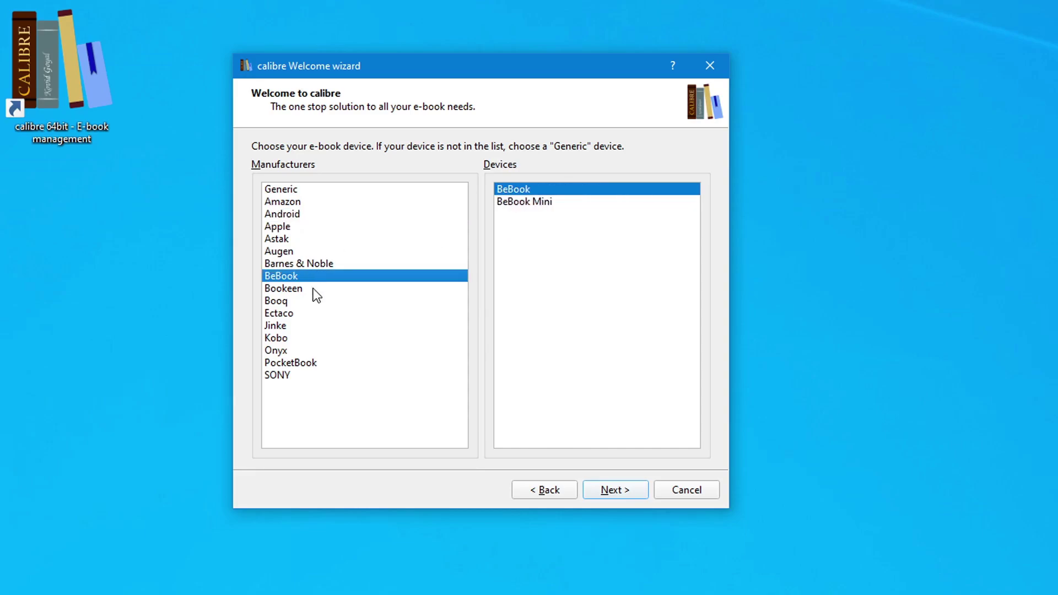
left_click(291, 338)
left_click(286, 365)
left_click(282, 253)
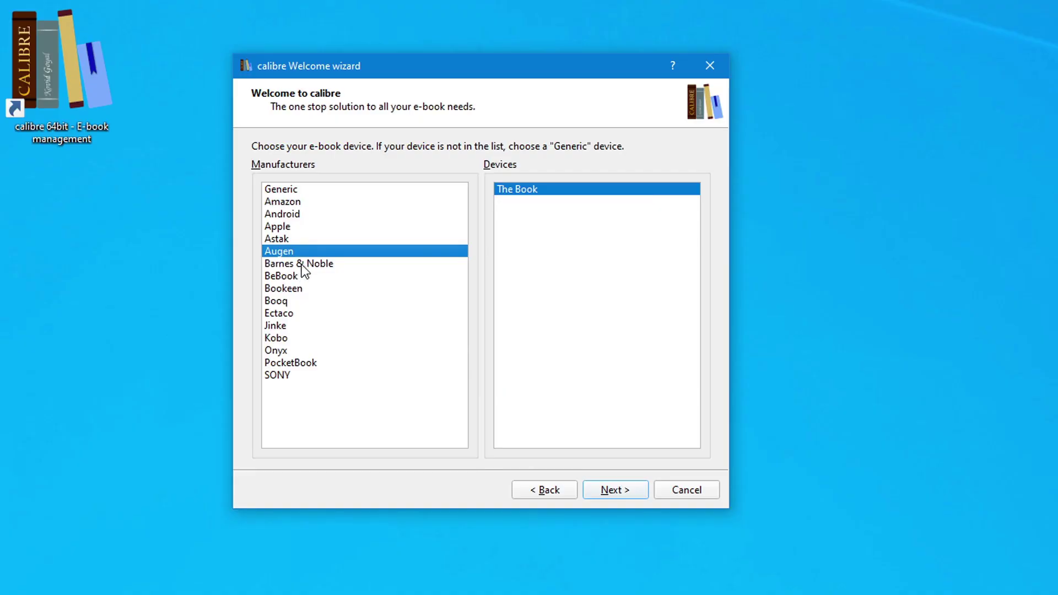
- Pick Generic Smartphone as the e-book device and advance to the Congratulations page
left_click(288, 191)
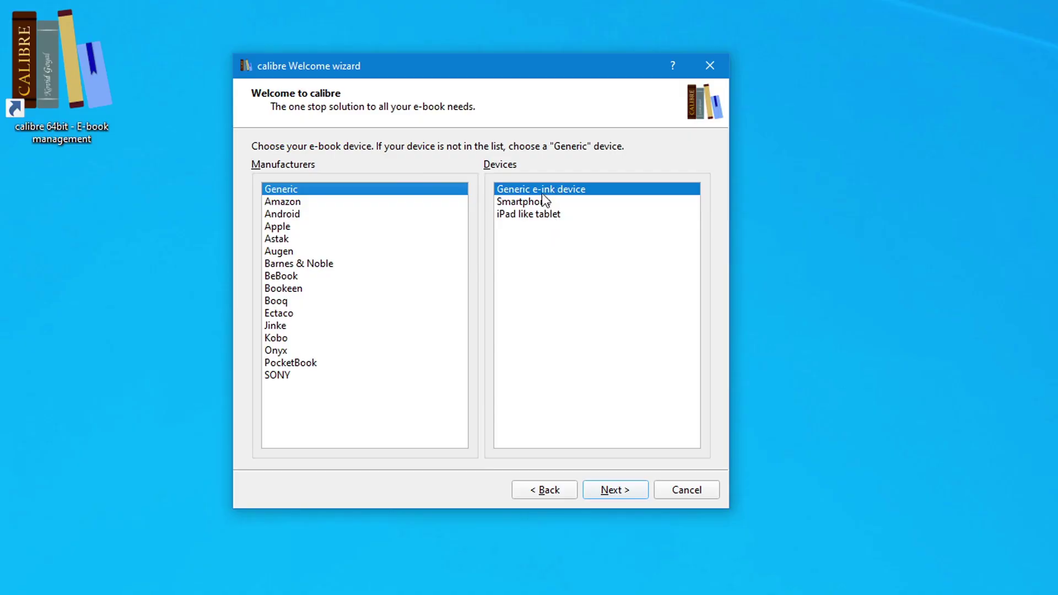
left_click(519, 203)
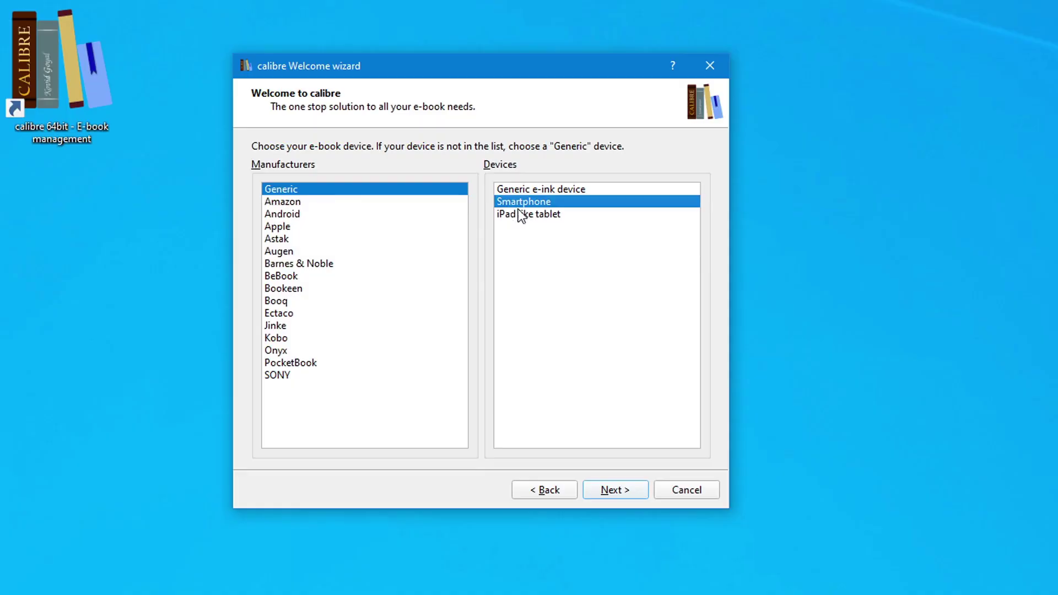
left_click(533, 216)
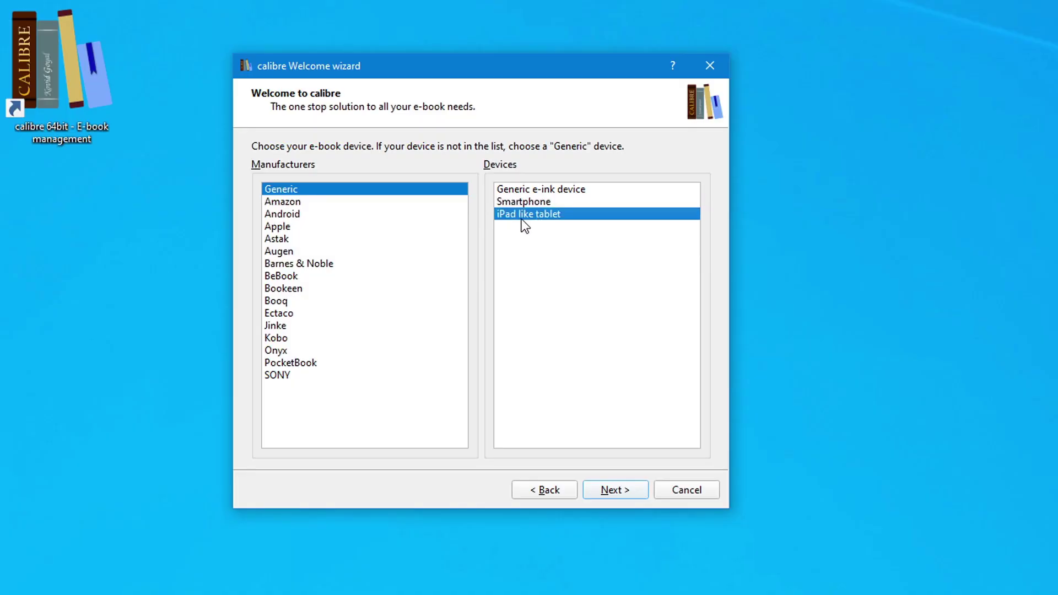
left_click(518, 189)
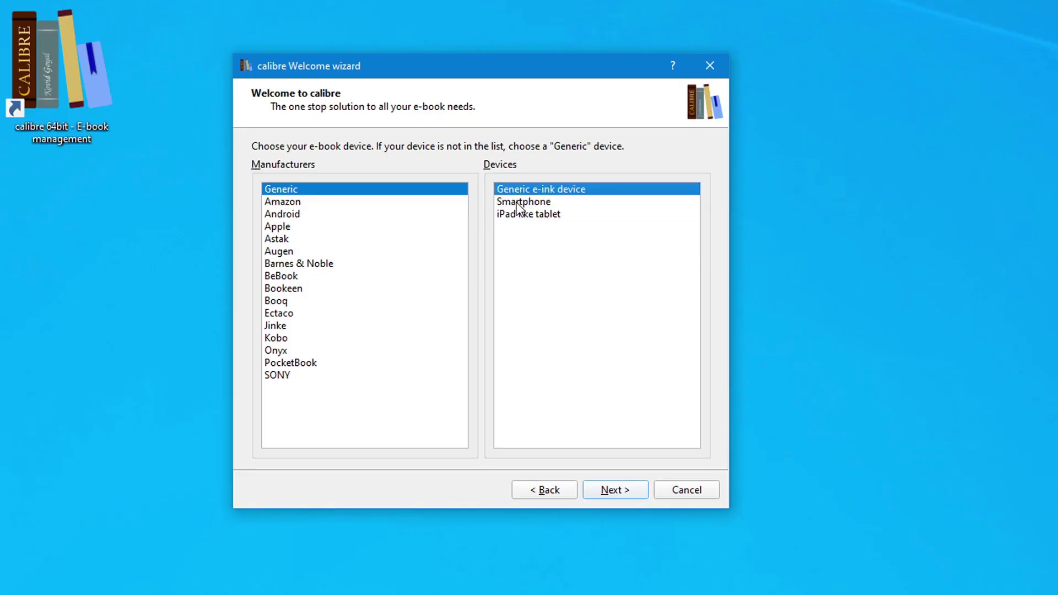
left_click(520, 203)
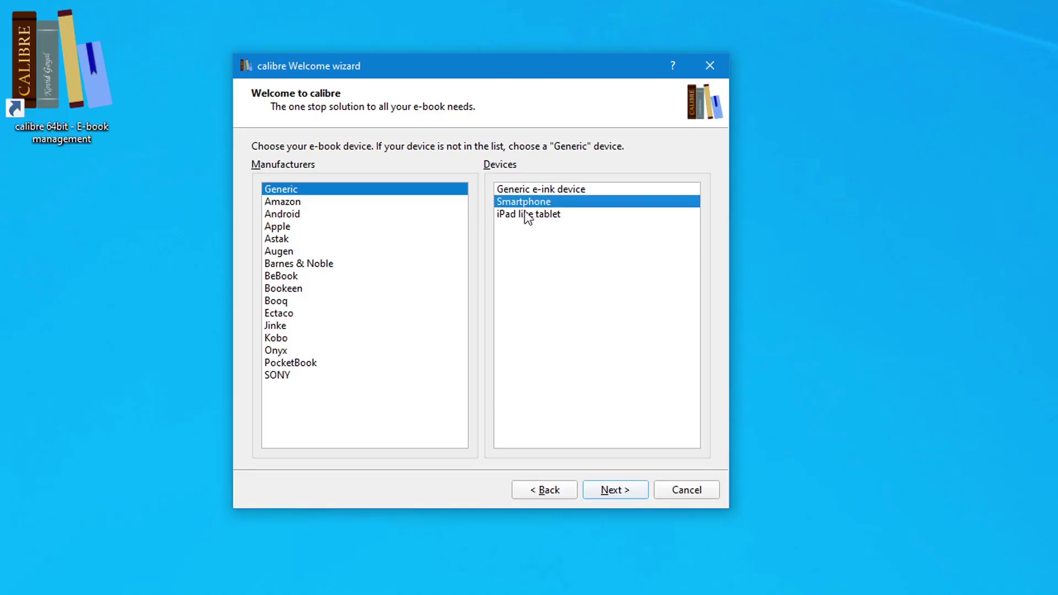
left_click(609, 490)
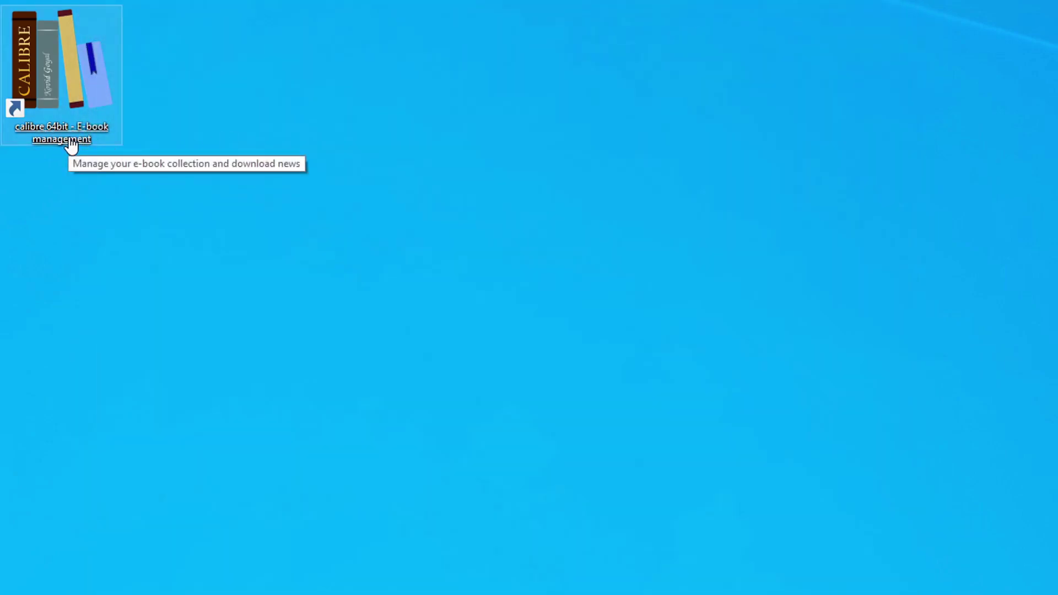
- Relaunch calibre from the calibre 64bit desktop shortcut to show the Quick Start Guide library
double_click(70, 143)
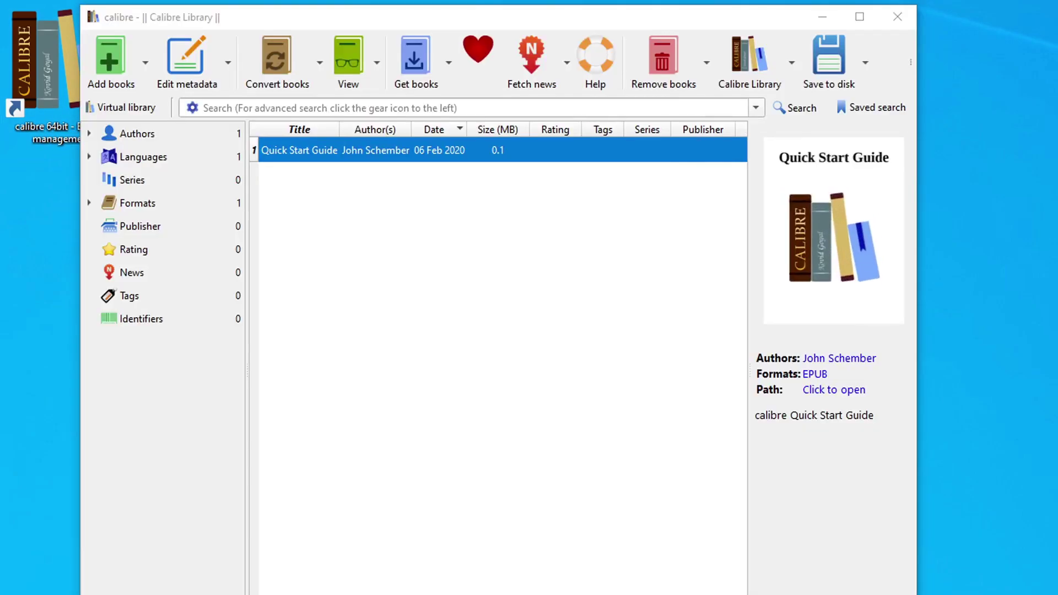